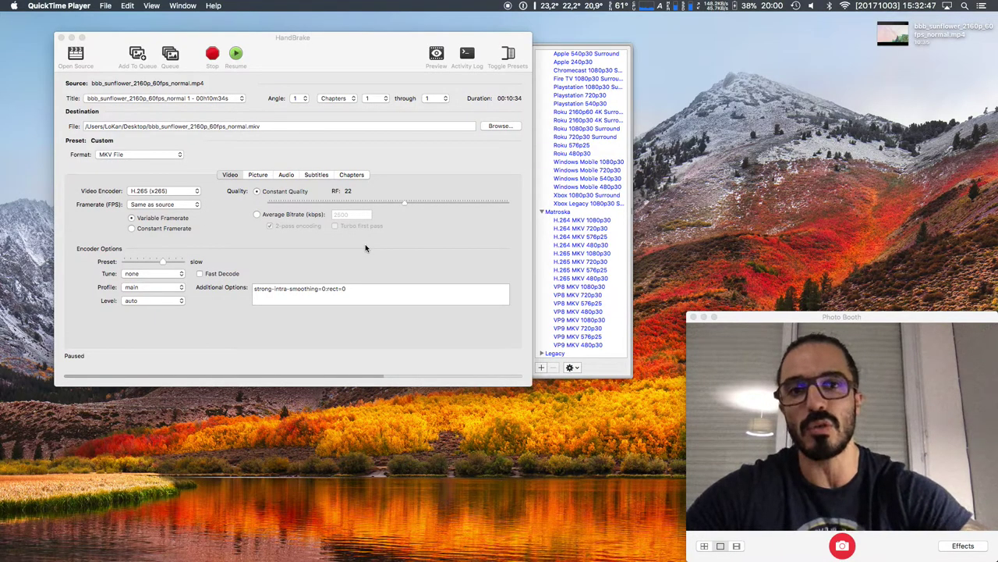
Step: Browse the encoding presets in the General, Web, Devices and Matroska groups
click(352, 57)
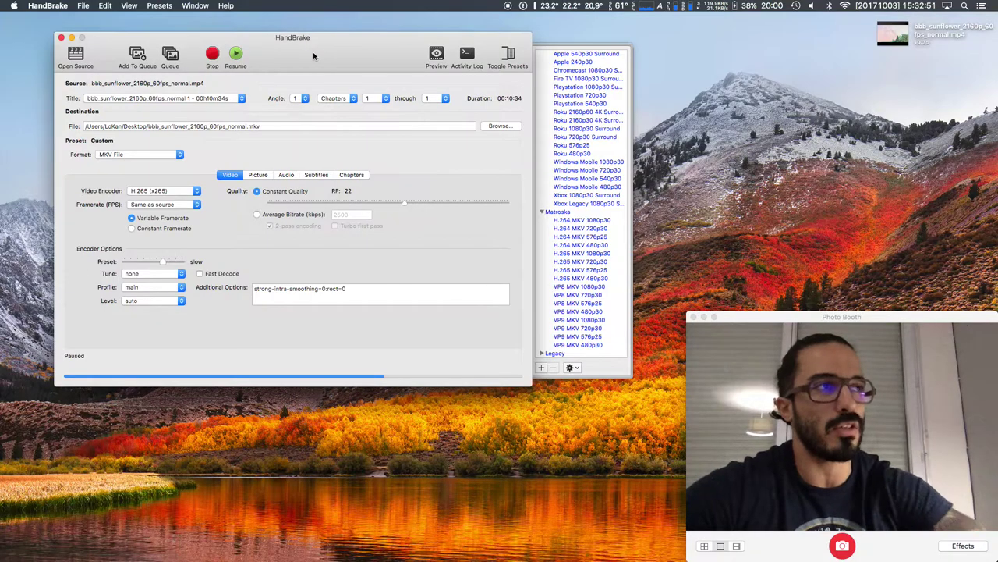
scroll(581, 117, up, 10)
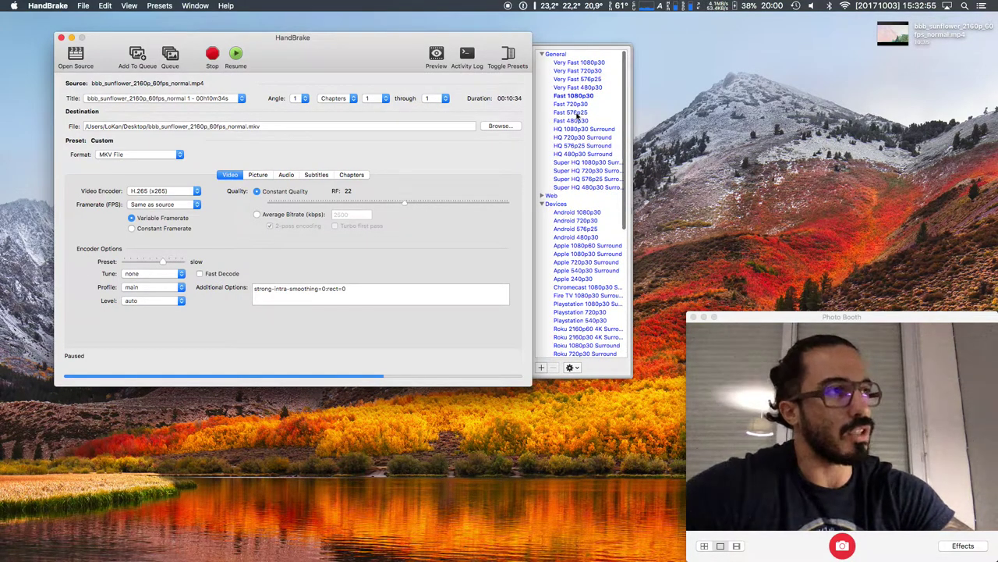
scroll(565, 239, down, 10)
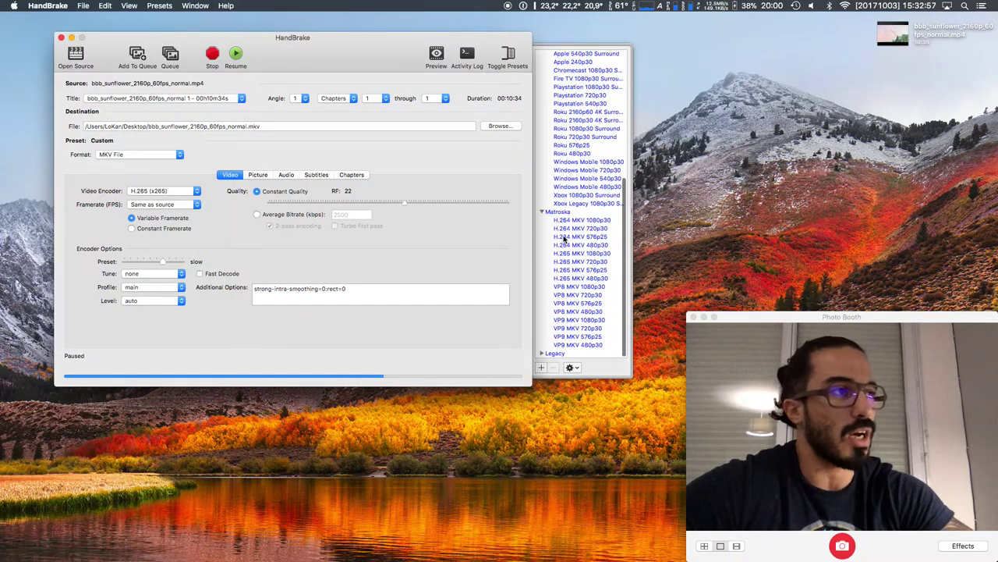
scroll(564, 234, up, 2)
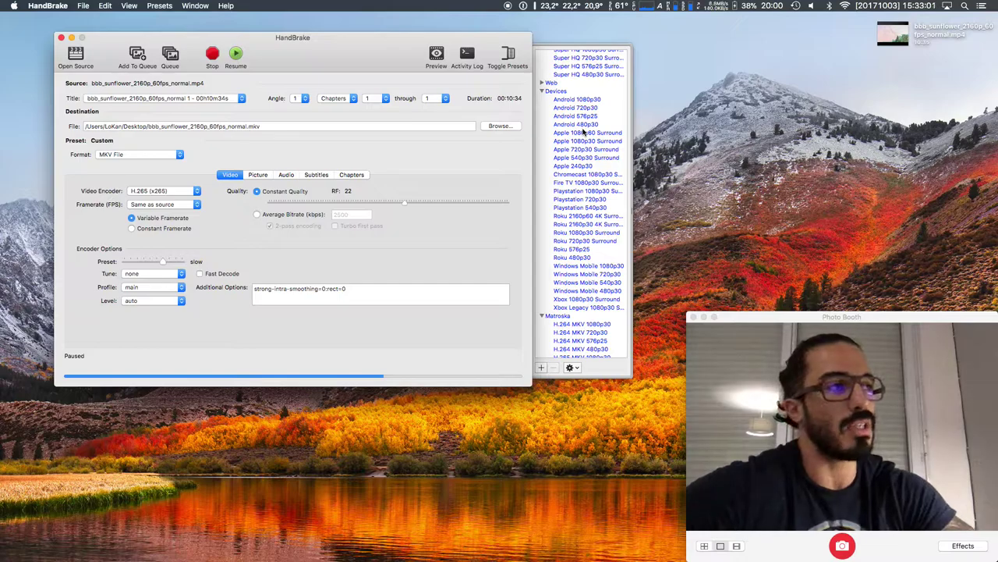
mouse_move(569, 137)
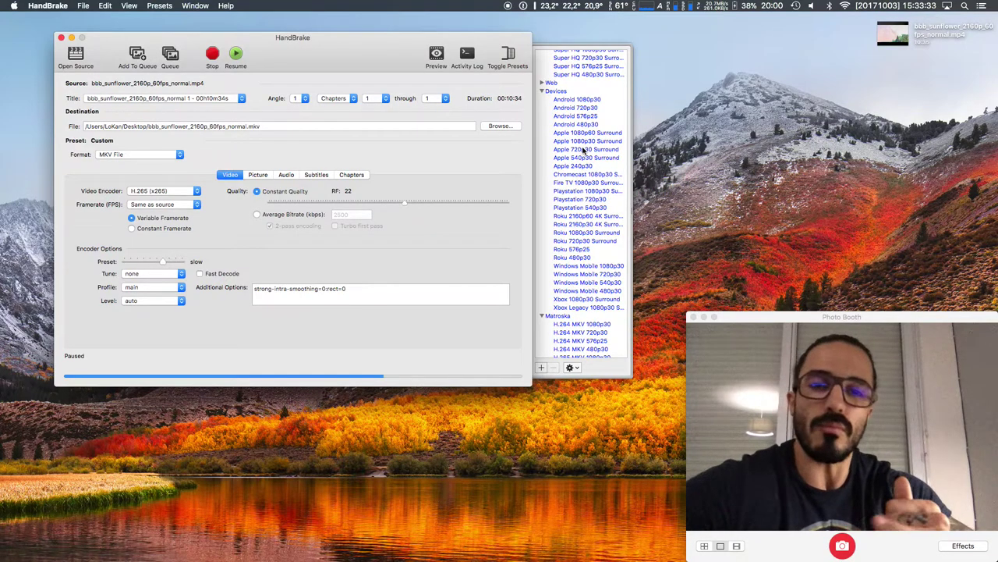
scroll(583, 151, up, 3)
scroll(581, 144, up, 5)
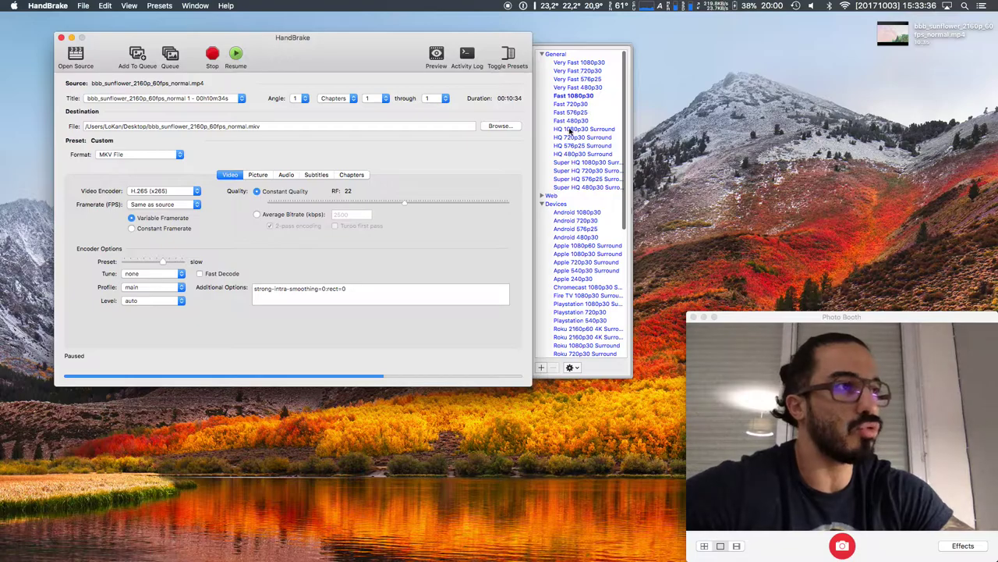
click(542, 196)
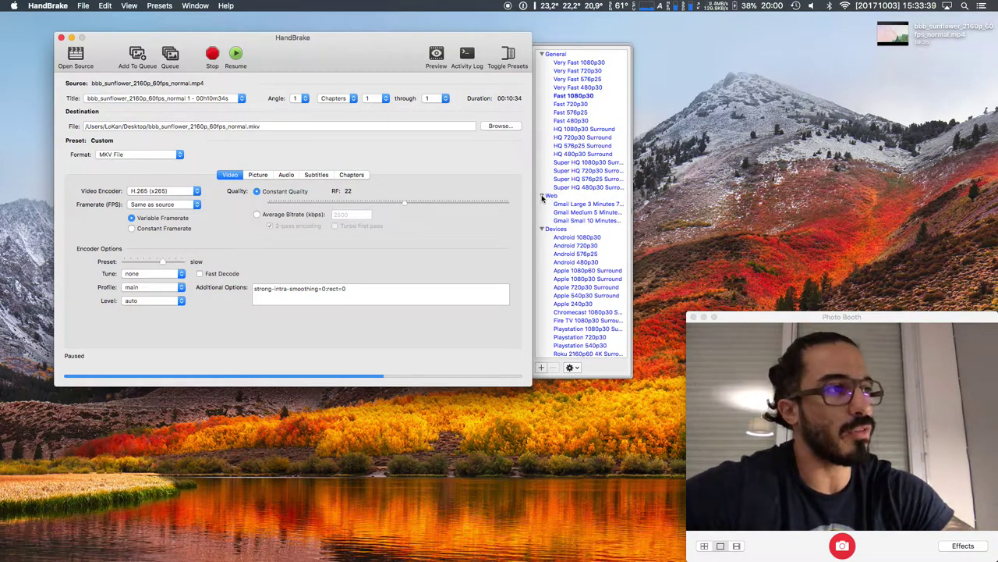
click(542, 196)
scroll(558, 222, down, 10)
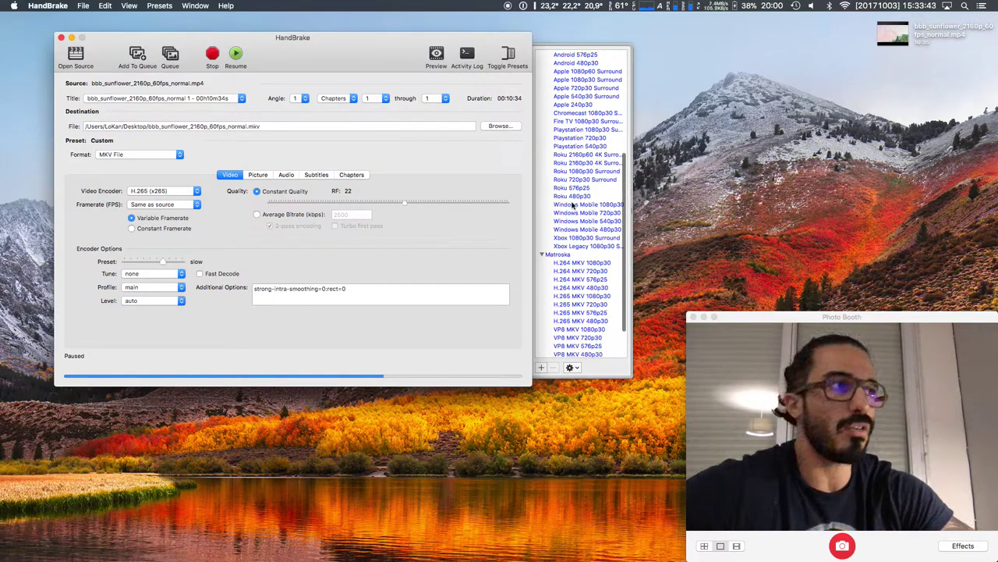
scroll(573, 206, up, 5)
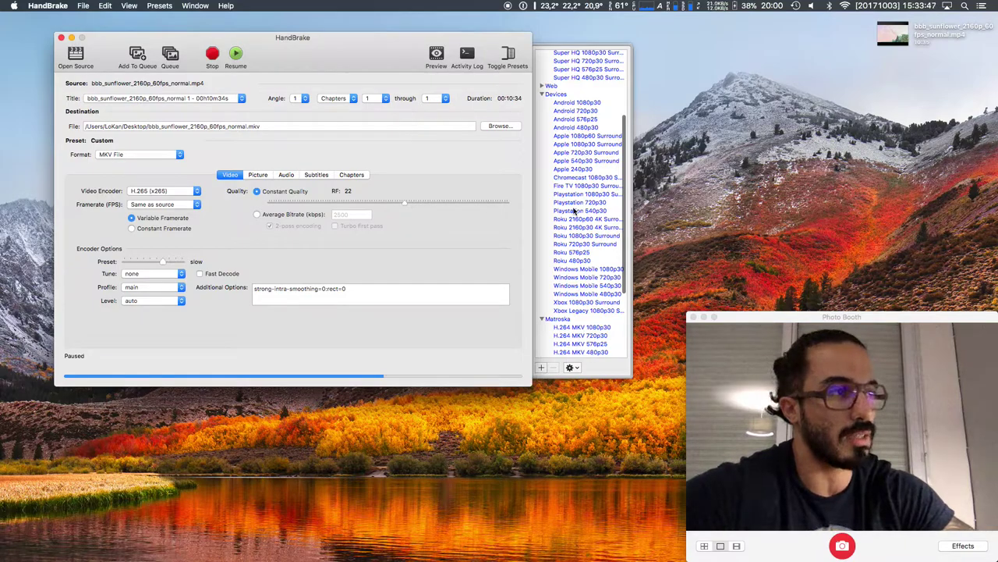
scroll(568, 305, down, 5)
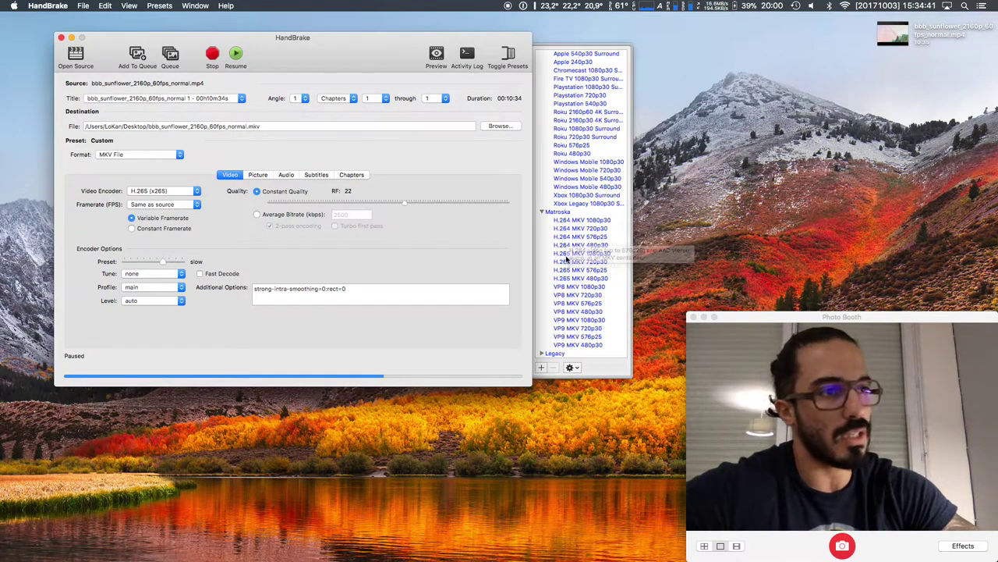
Step: Preview the source video bbb_sunflower_2160p_60fps_normal.mp4 from the desktop, skip ahead in it, and return to HandBrake
click(931, 36)
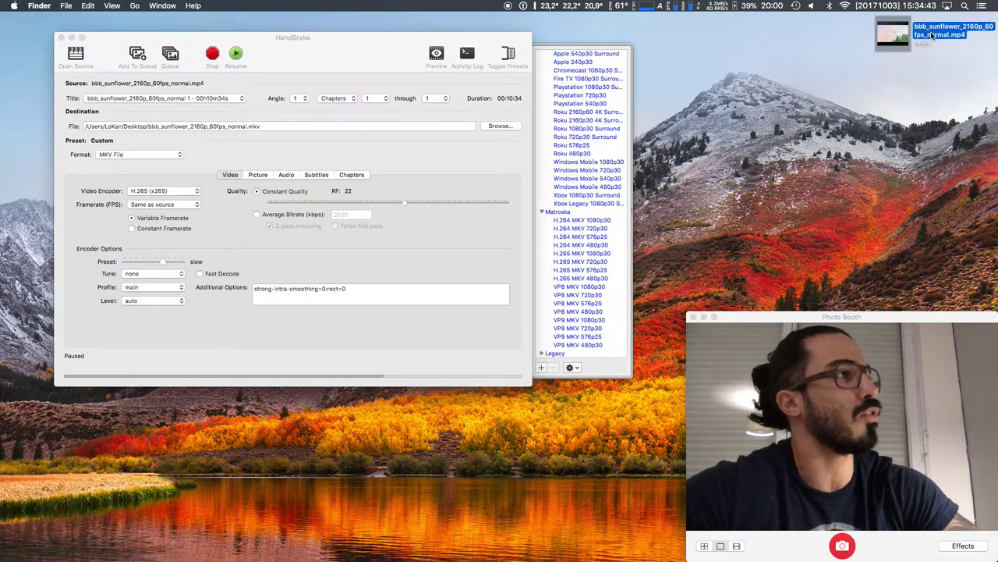
key(space)
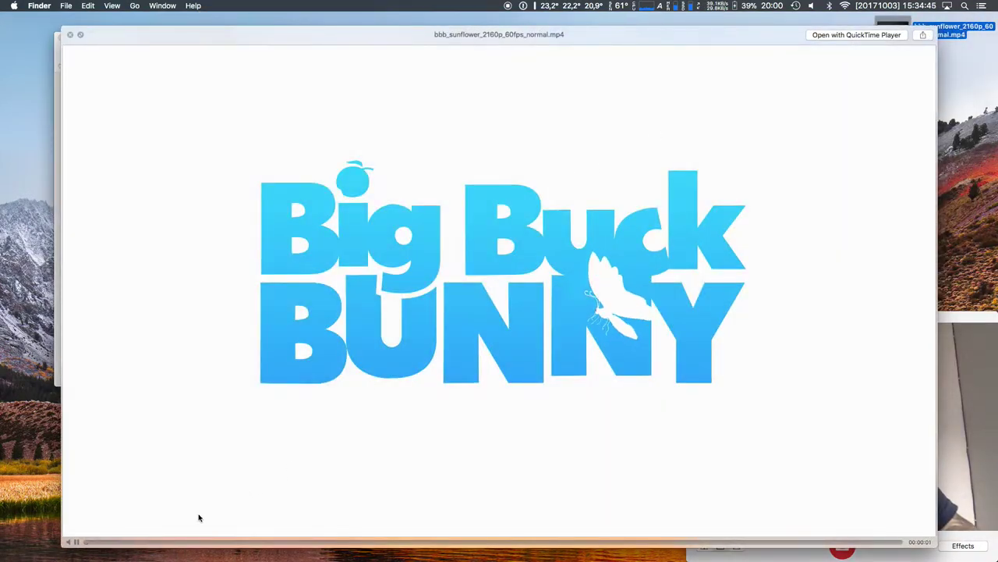
click(157, 541)
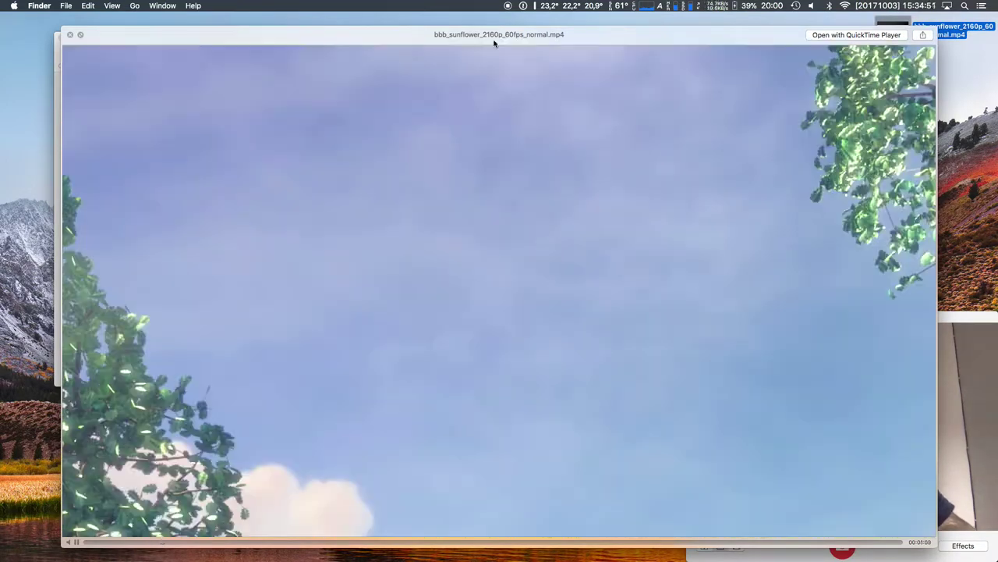
key(space)
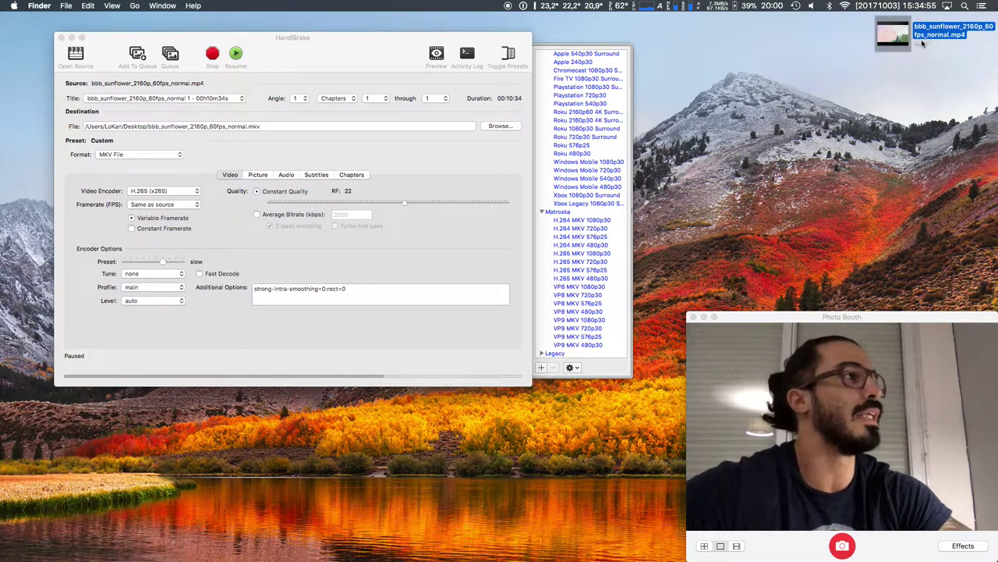
click(362, 53)
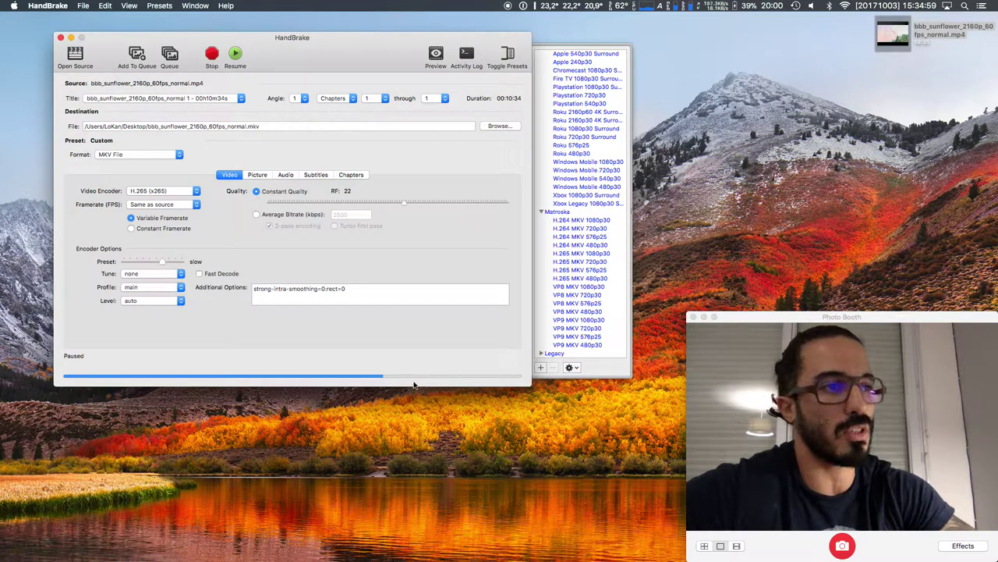
Step: Apply the H.265 MKV 1080p30 preset to the source video and set the framerate to Same as source
drag(893, 33, 269, 176)
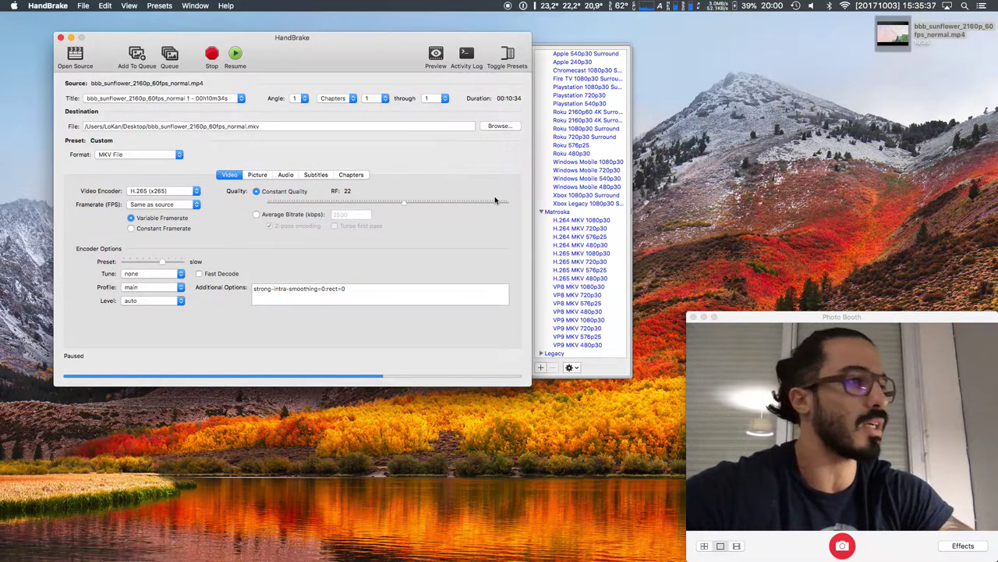
click(574, 253)
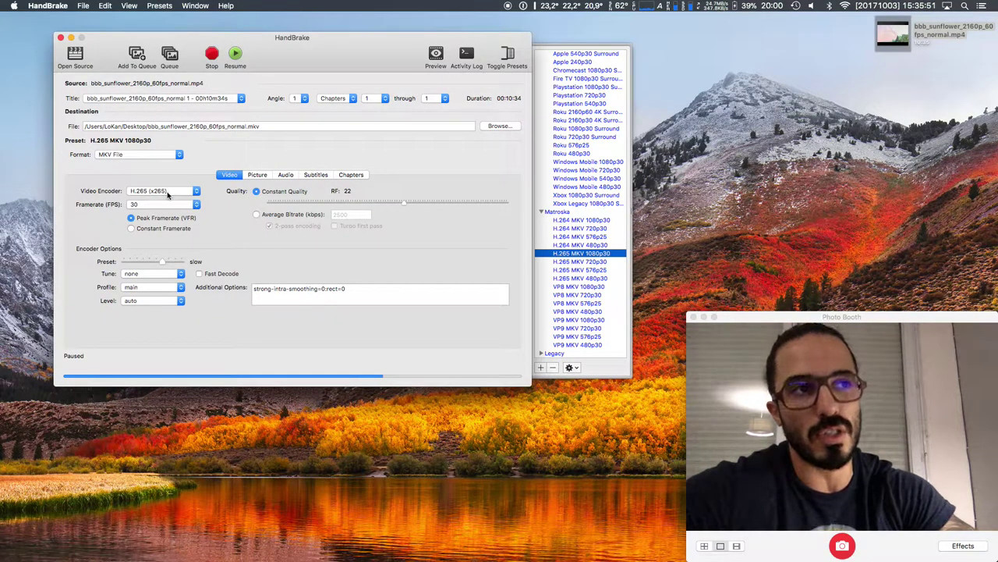
click(151, 205)
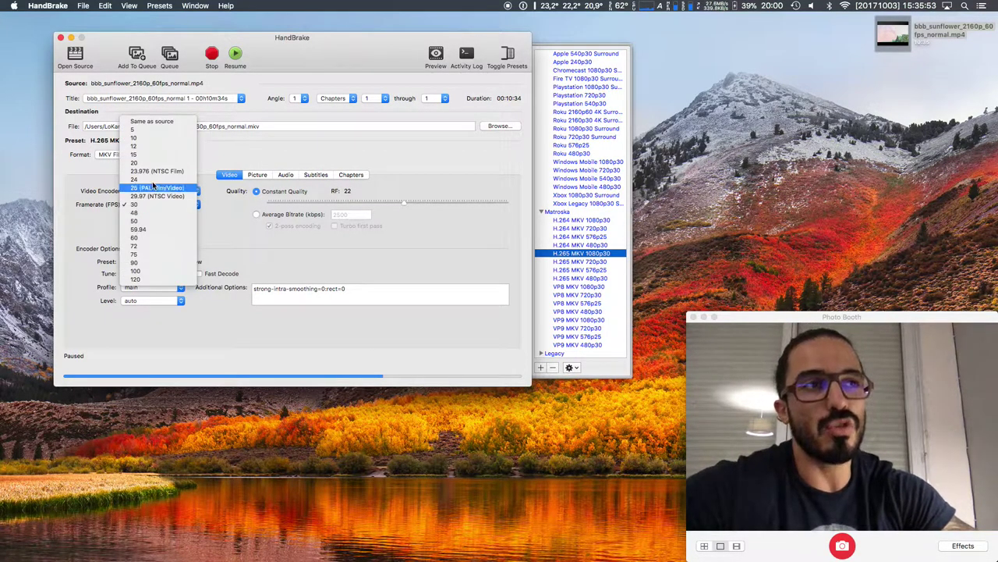
click(150, 124)
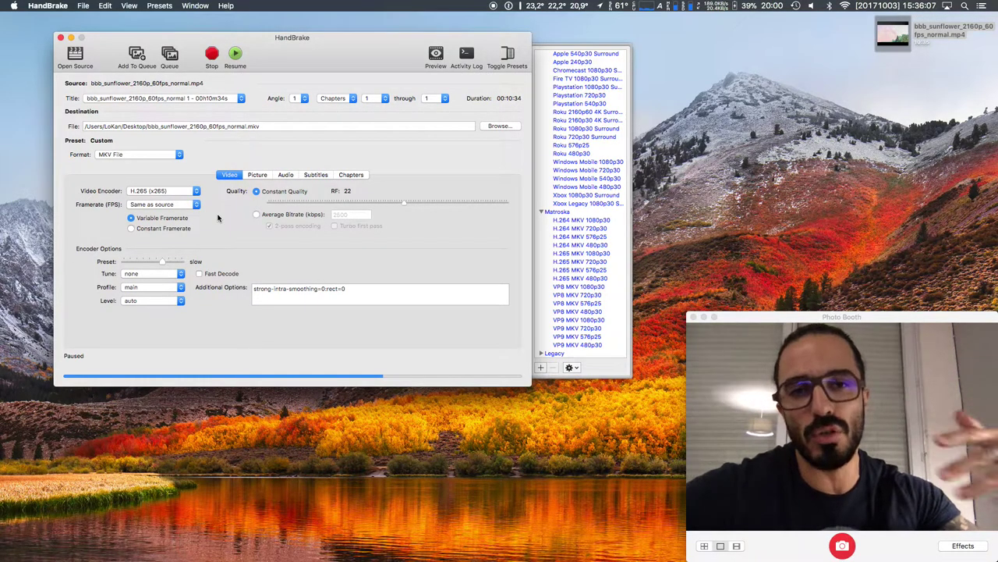
Step: Review the available video encoder and framerate options, and check the source and output picture dimensions
click(194, 193)
click(221, 202)
click(180, 203)
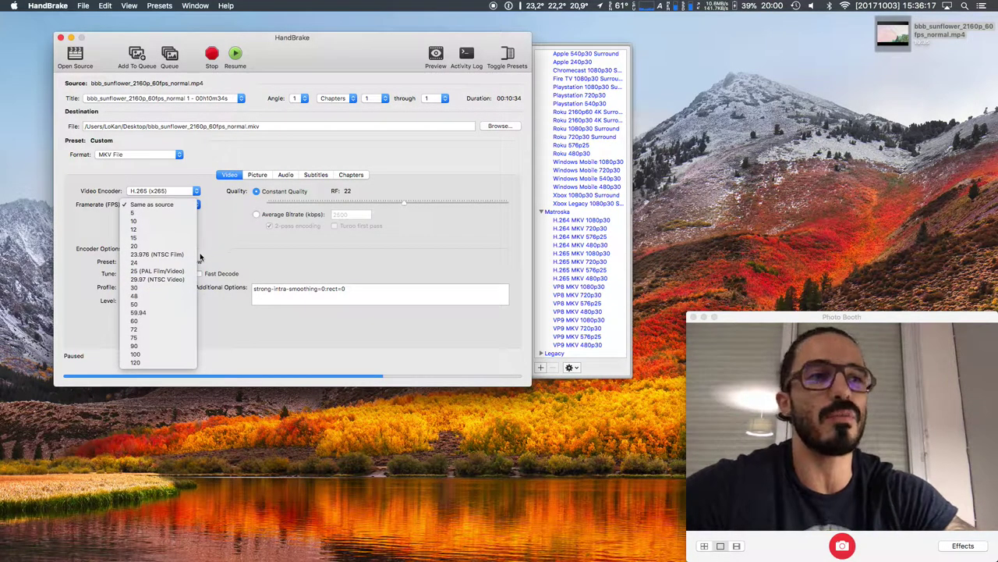
click(238, 228)
click(187, 204)
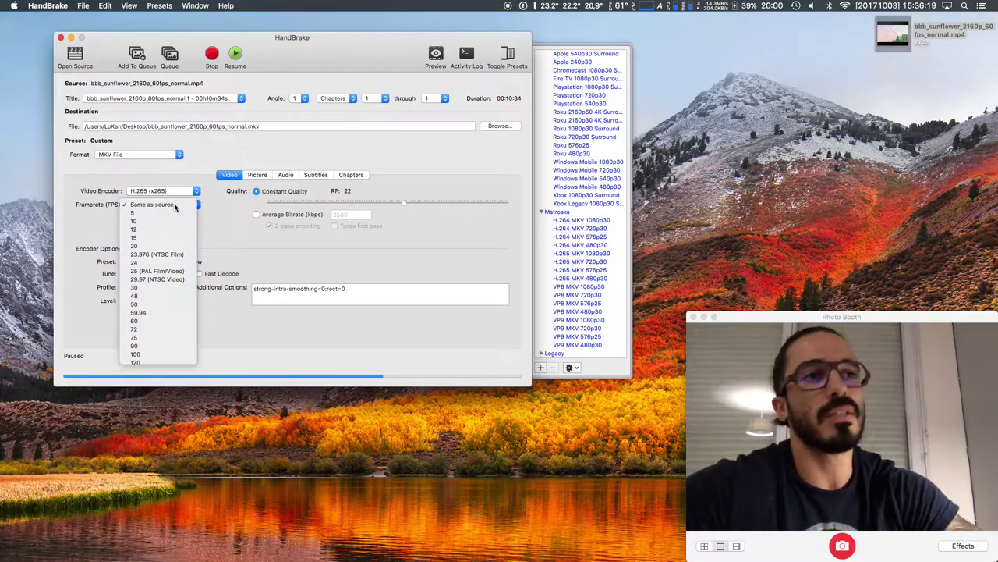
click(175, 205)
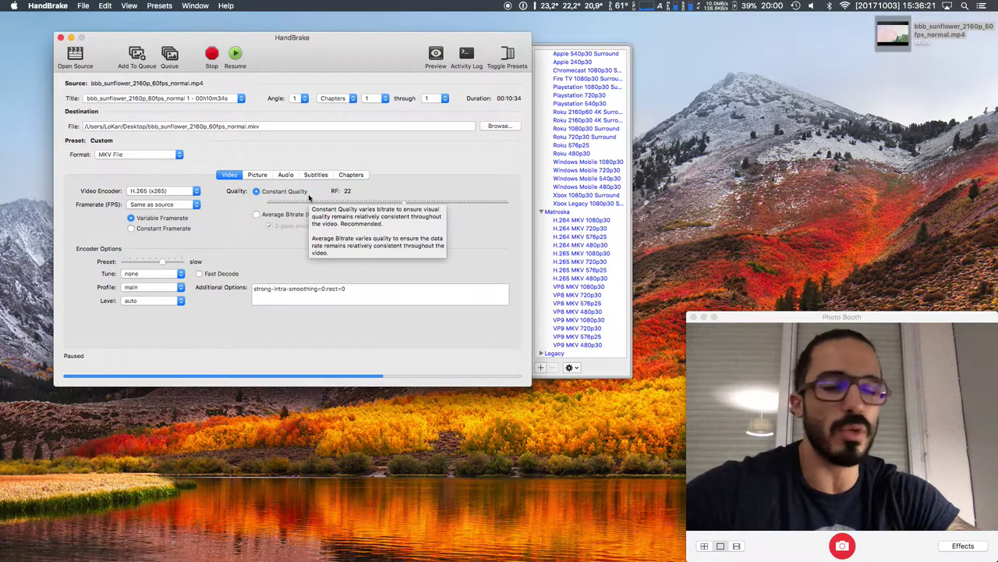
click(259, 175)
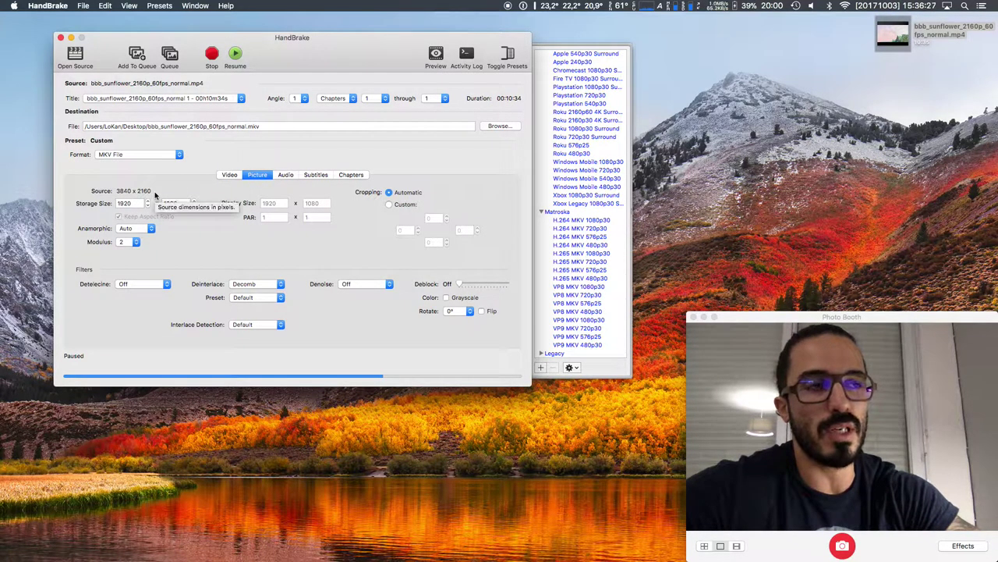
Step: Set the first audio track to 1: Unknown (AC3) (5.1 ch) with the AC3 Passthru codec
click(286, 175)
click(163, 219)
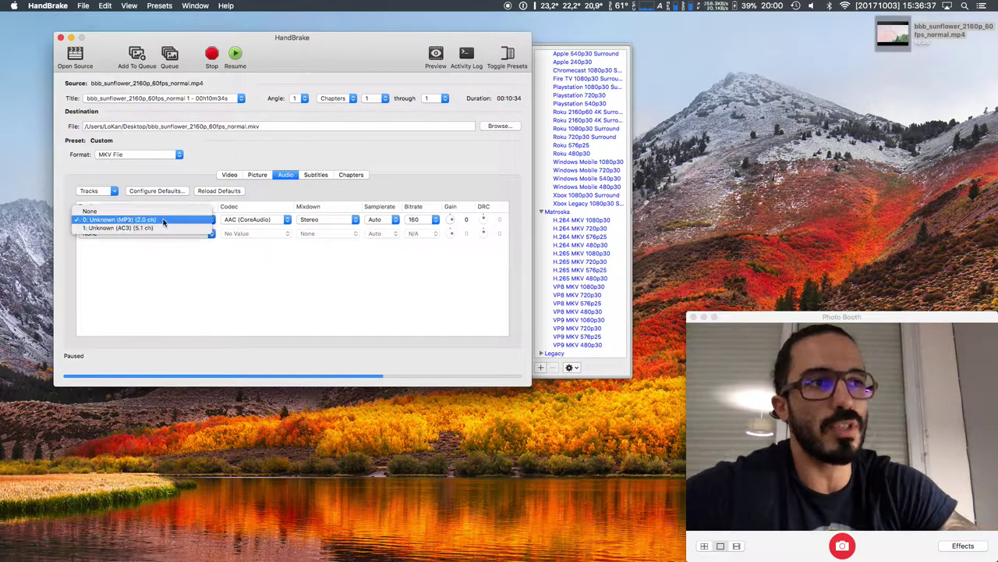
click(152, 231)
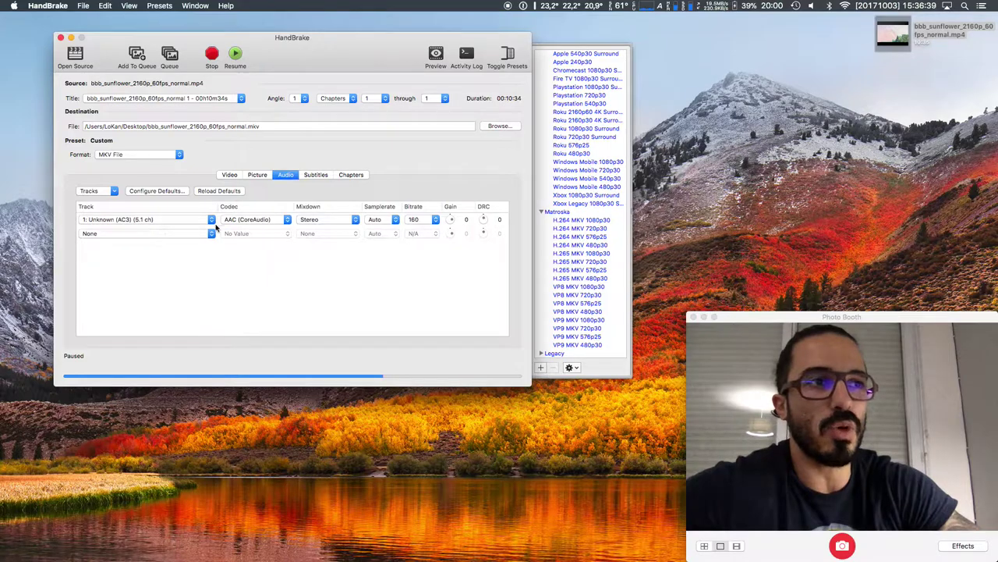
click(270, 223)
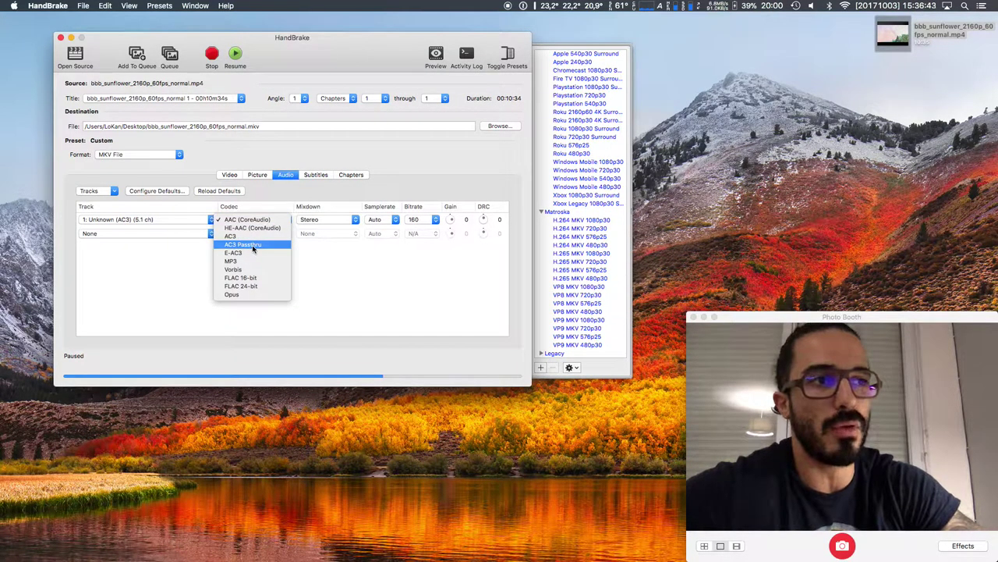
click(251, 246)
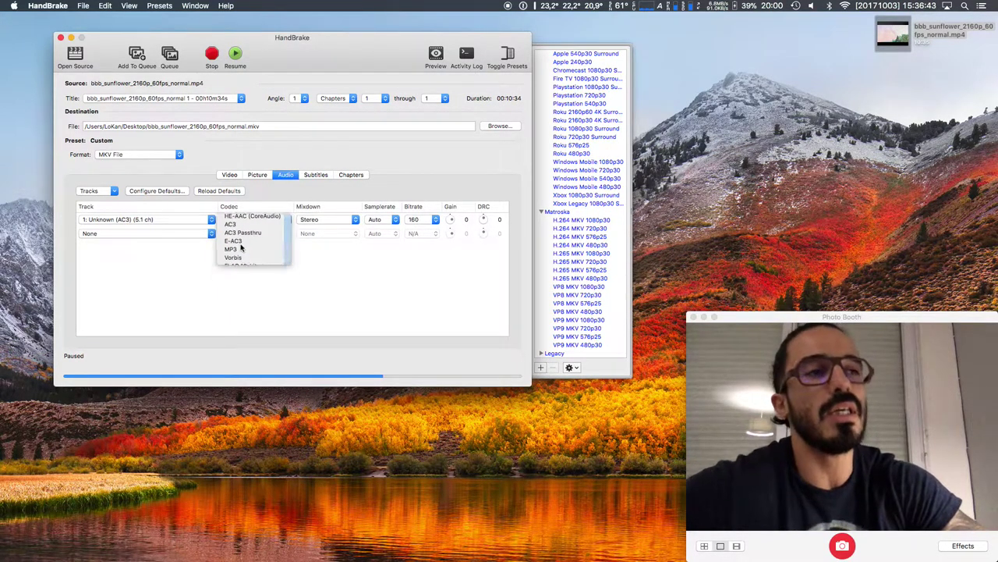
click(149, 221)
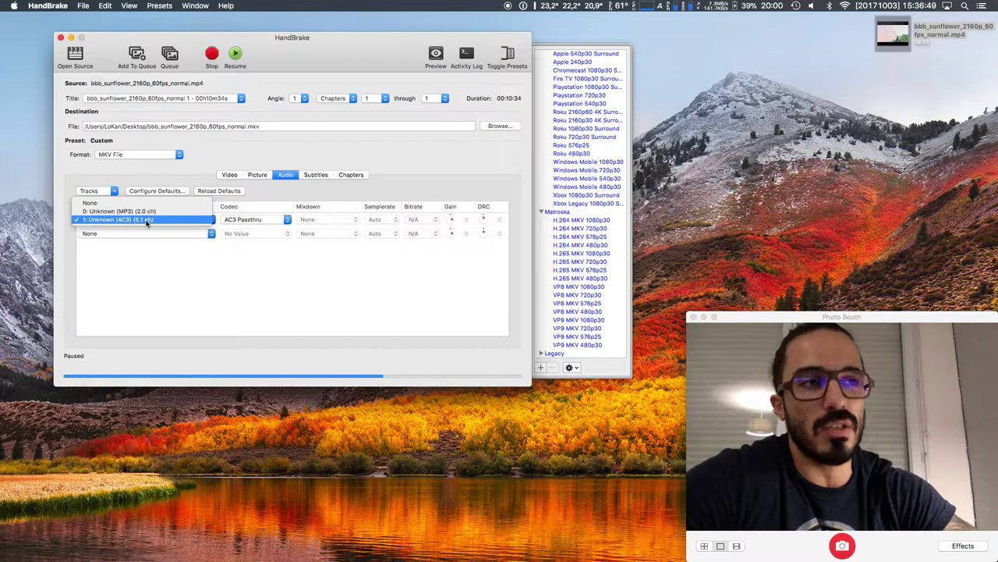
click(146, 221)
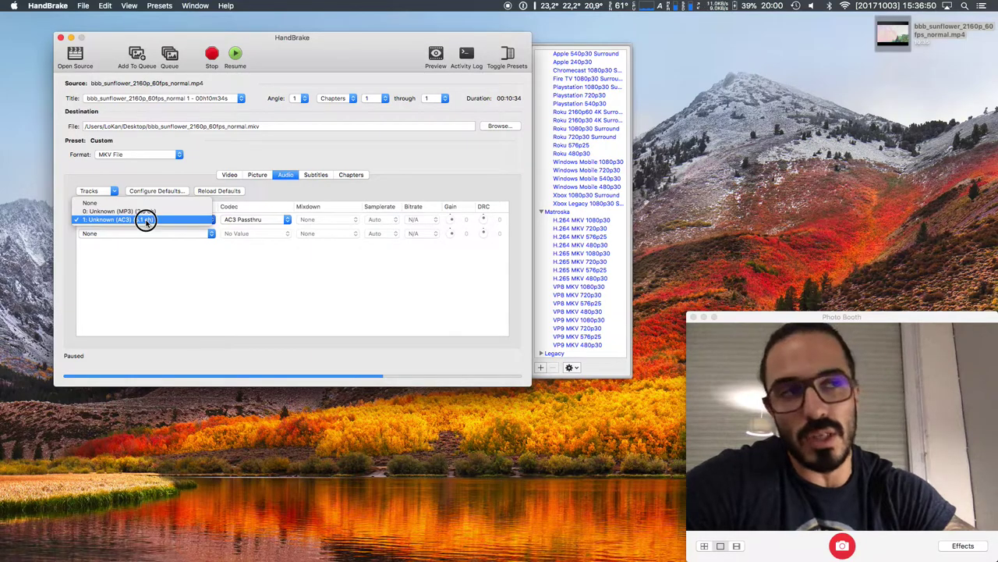
click(246, 221)
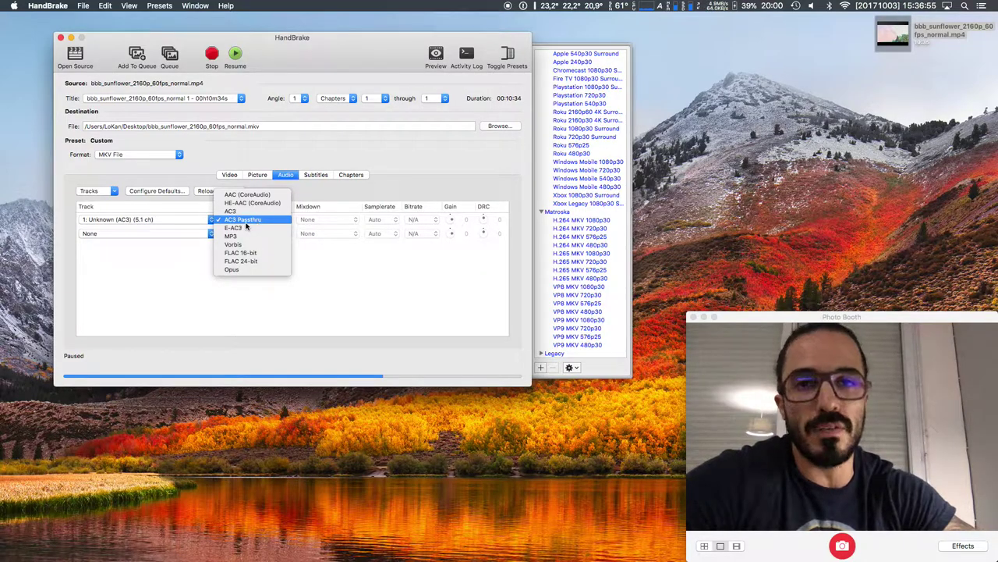
click(170, 266)
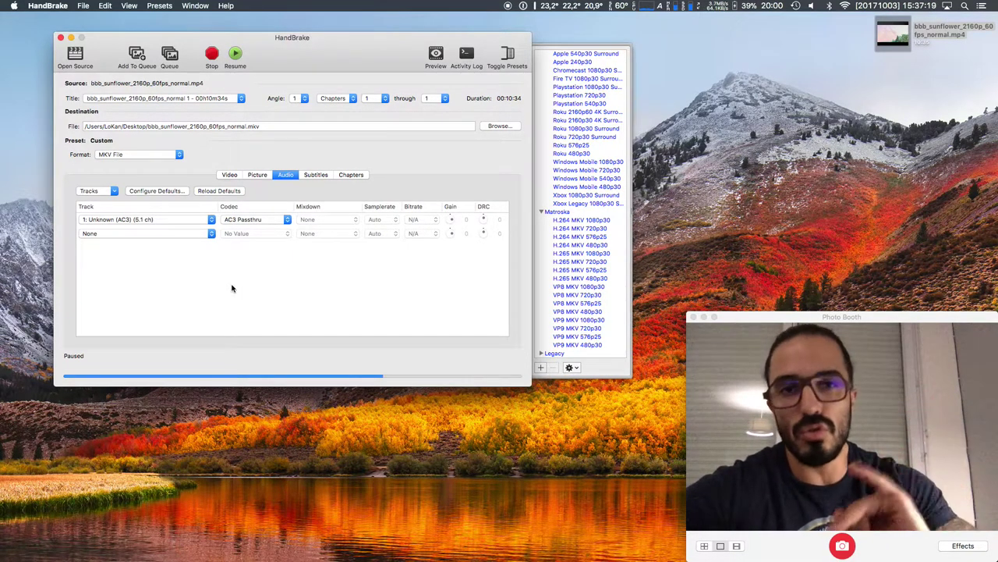
Step: Set the first subtitle track to Foreign Audio Search (Bitmap) and turn off its Forced Only and Burned In options
click(316, 175)
click(172, 220)
click(152, 227)
click(150, 221)
click(133, 211)
click(197, 222)
click(187, 226)
click(237, 220)
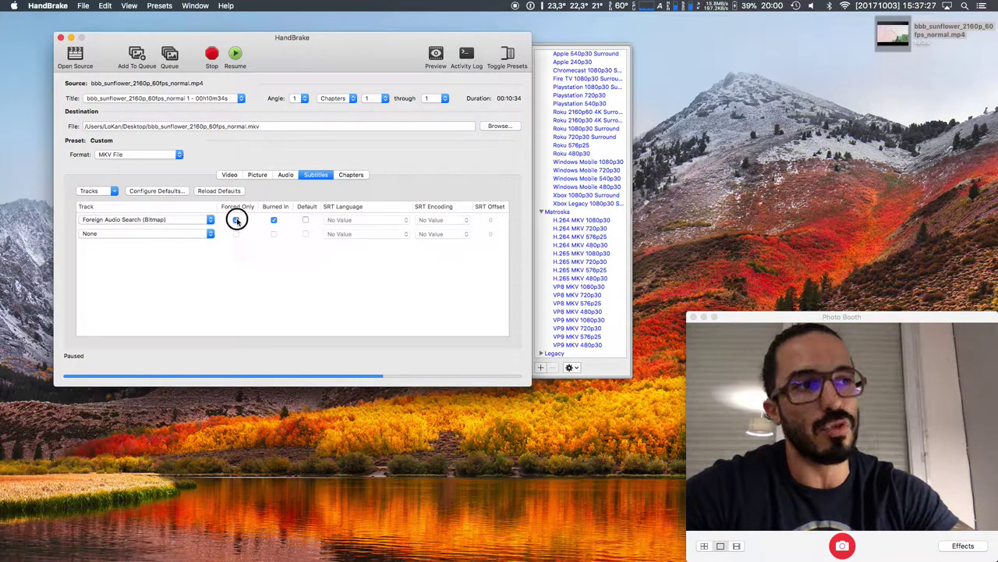
click(274, 220)
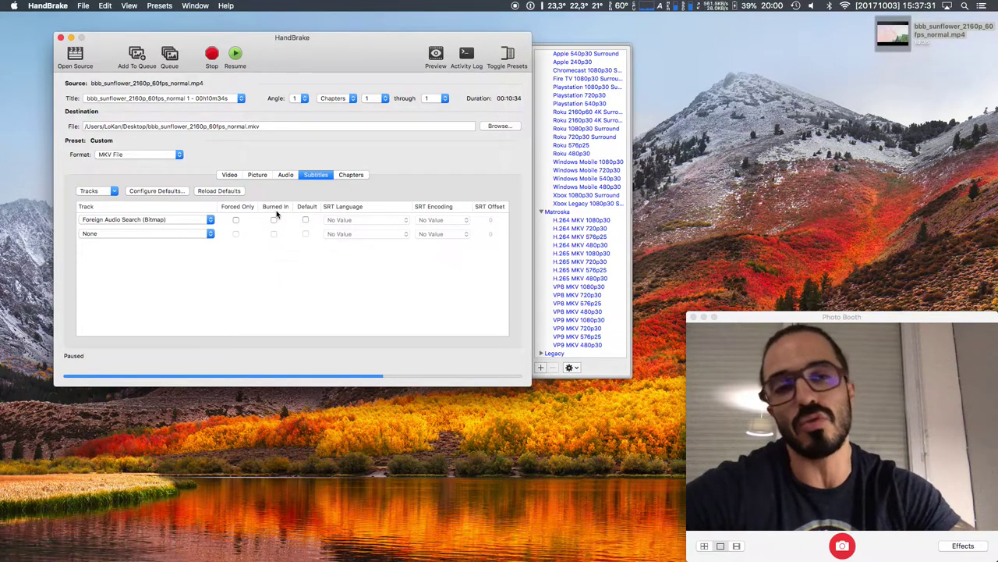
Step: Check the chapter marker settings, and open the destination file path for editing
click(354, 176)
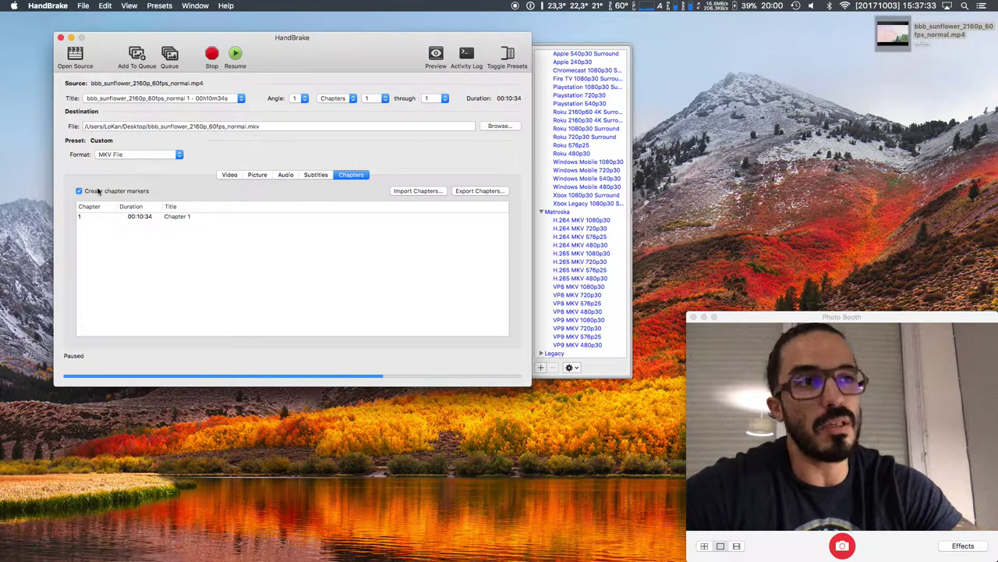
click(229, 175)
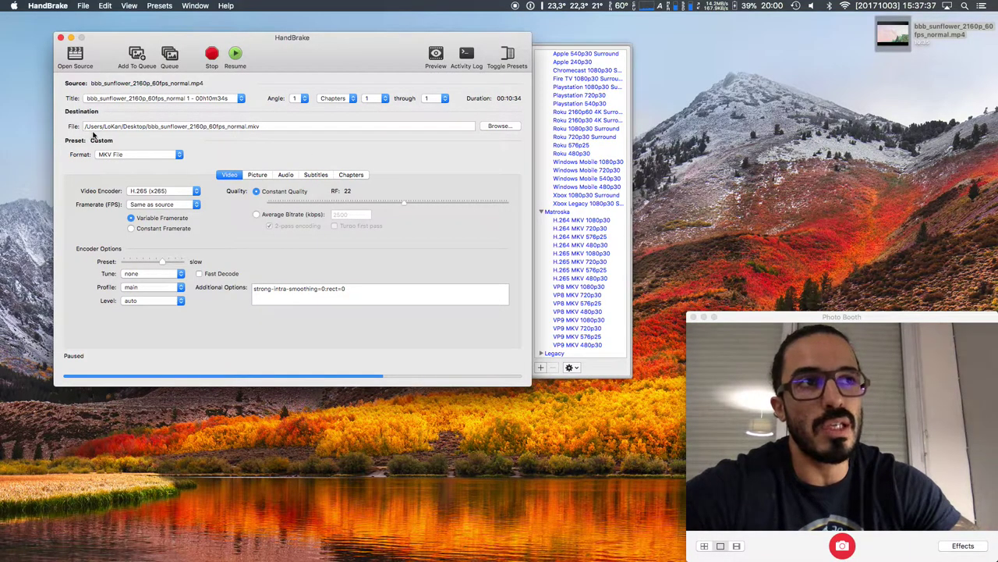
click(238, 129)
double_click(237, 126)
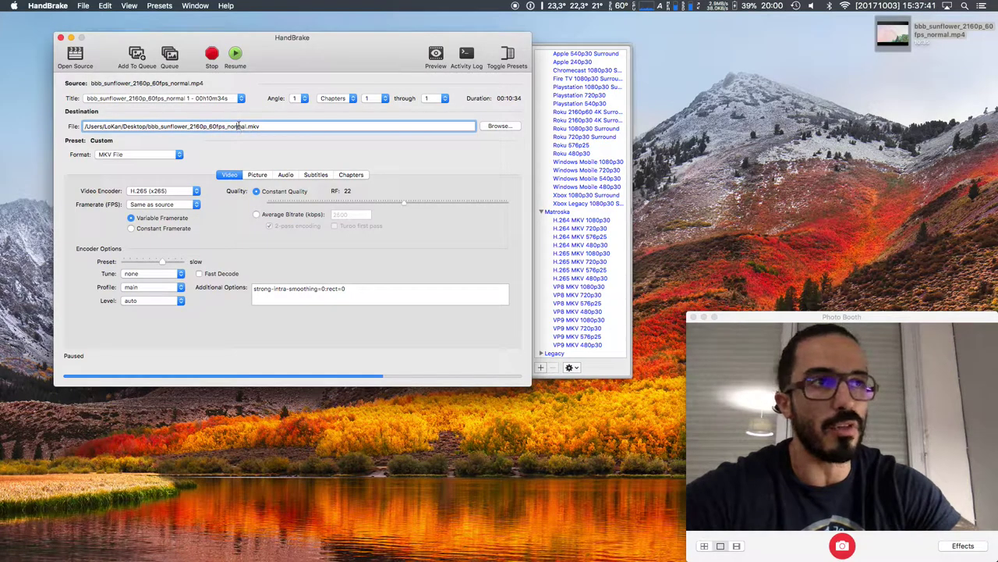